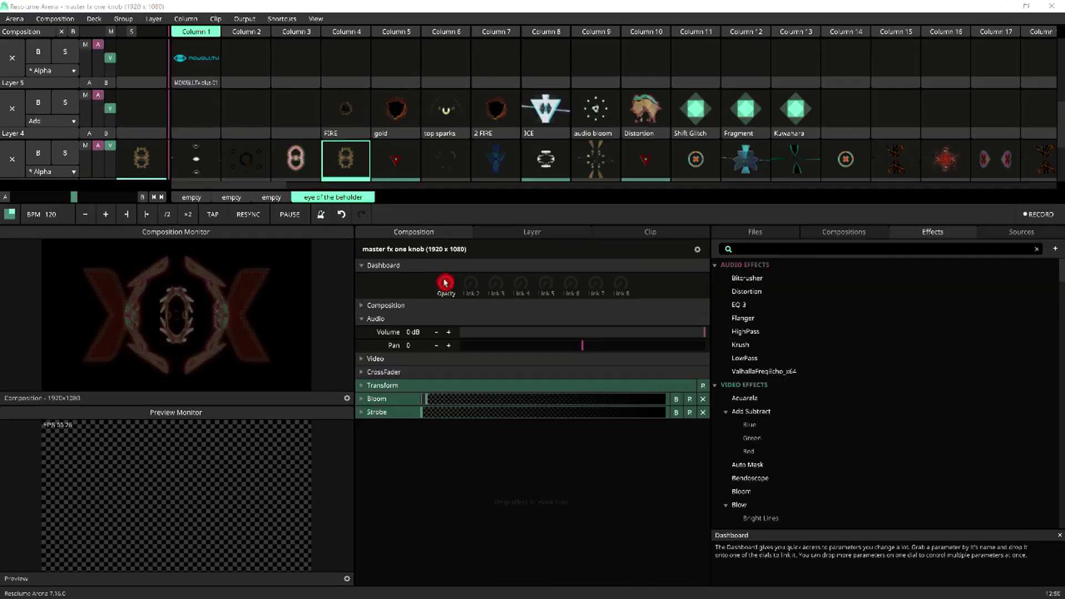
Sweep the Dashboard Opacity dial up and down so Bloom, then Strobe, fade in.
left_click_drag(445, 282, 453, 295)
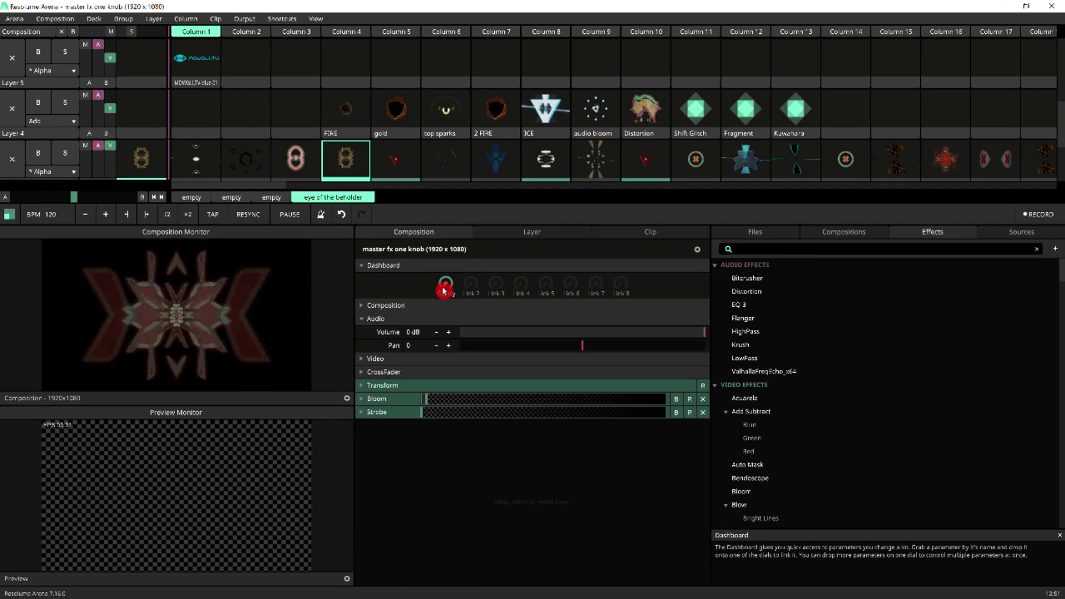
left_click_drag(445, 288, 444, 281)
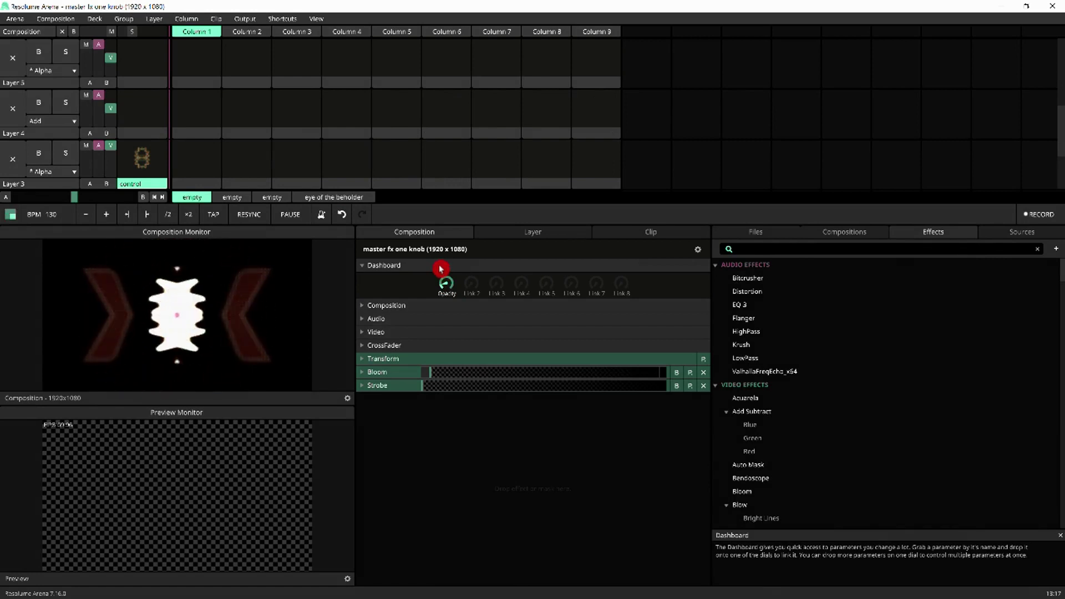
left_click_drag(441, 266, 444, 256)
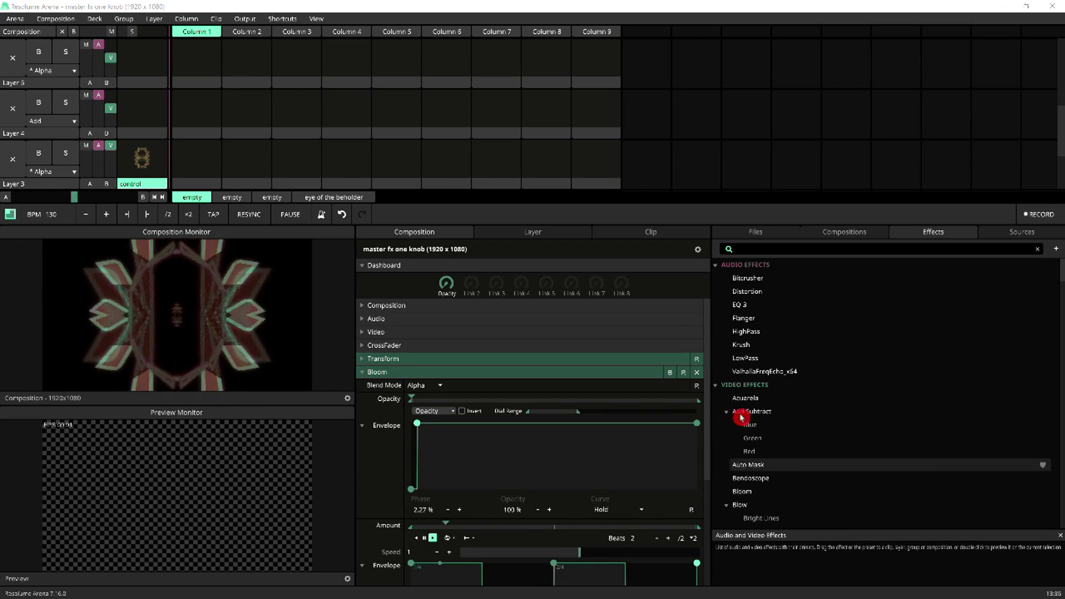
Filter the effects list to 'bloom' and inspect how Bloom's Opacity is animated.
left_click(778, 250)
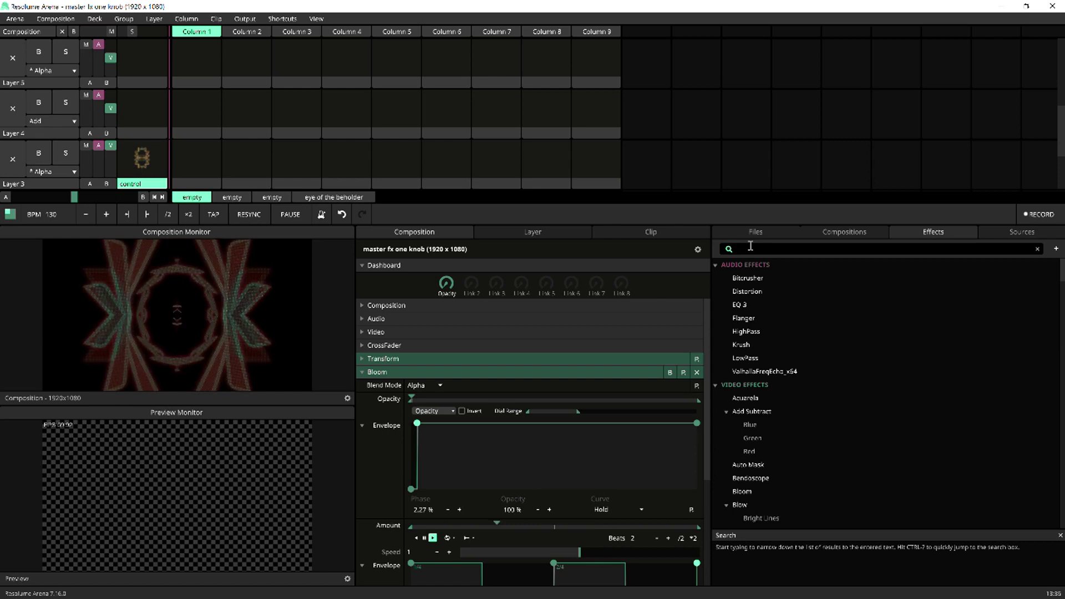
type("bloom")
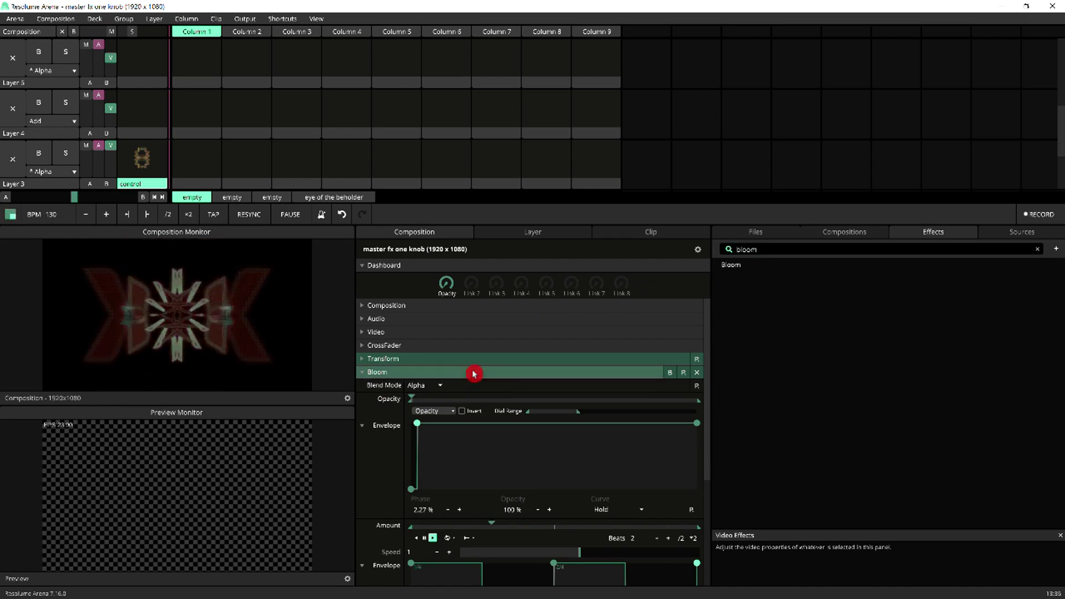
left_click(363, 399)
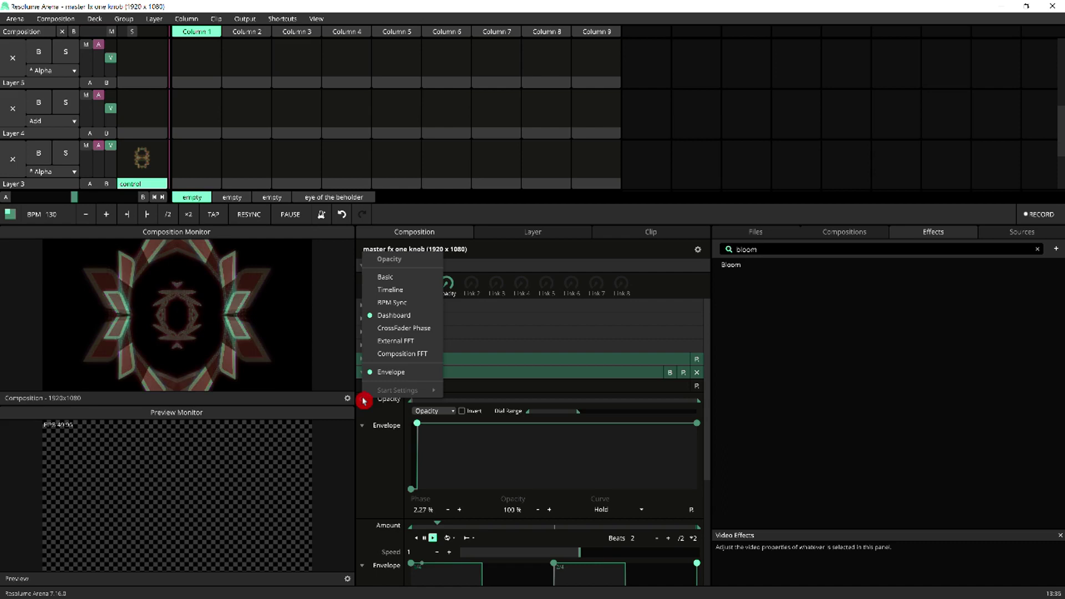
left_click(380, 449)
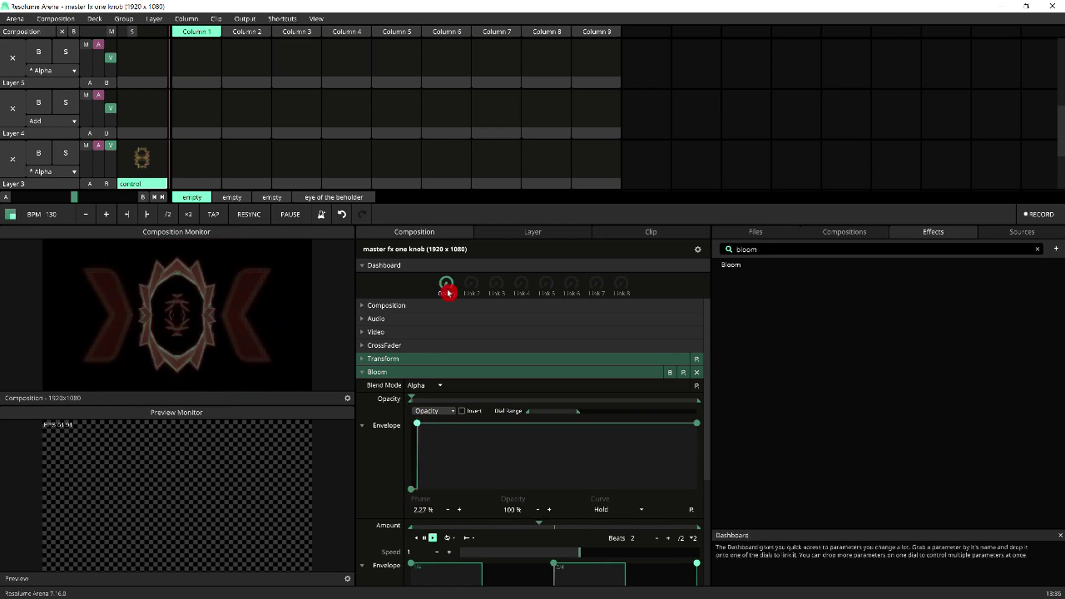
Raise the Dashboard Opacity dial so Bloom's opacity visibly climbs.
mouse_move(447, 291)
left_mouse_down()
mouse_move(440, 275)
mouse_move(436, 298)
left_mouse_up()
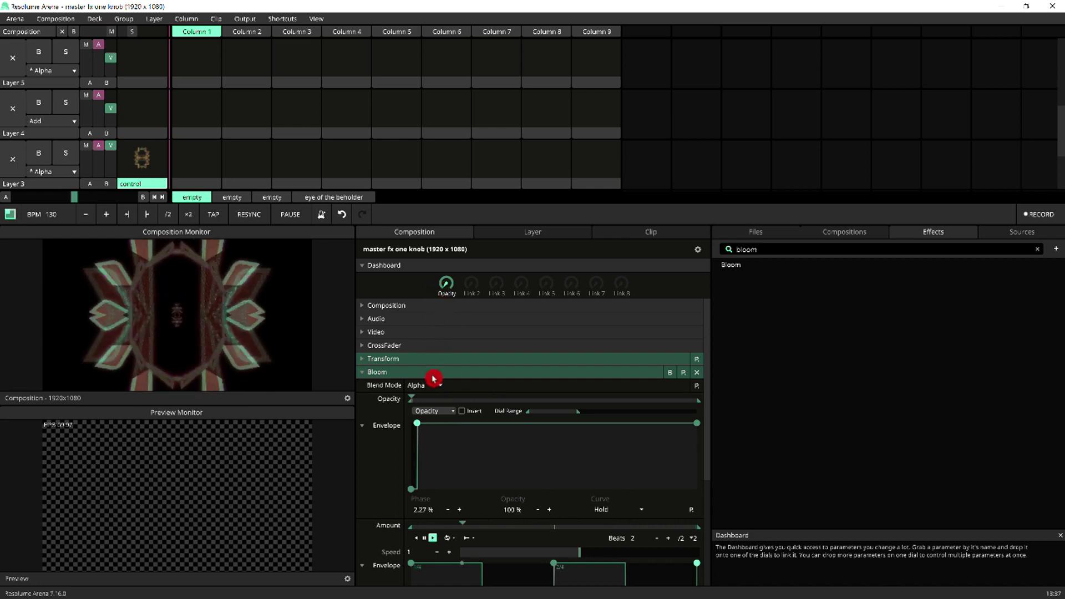
scroll(550, 419, "down", 3)
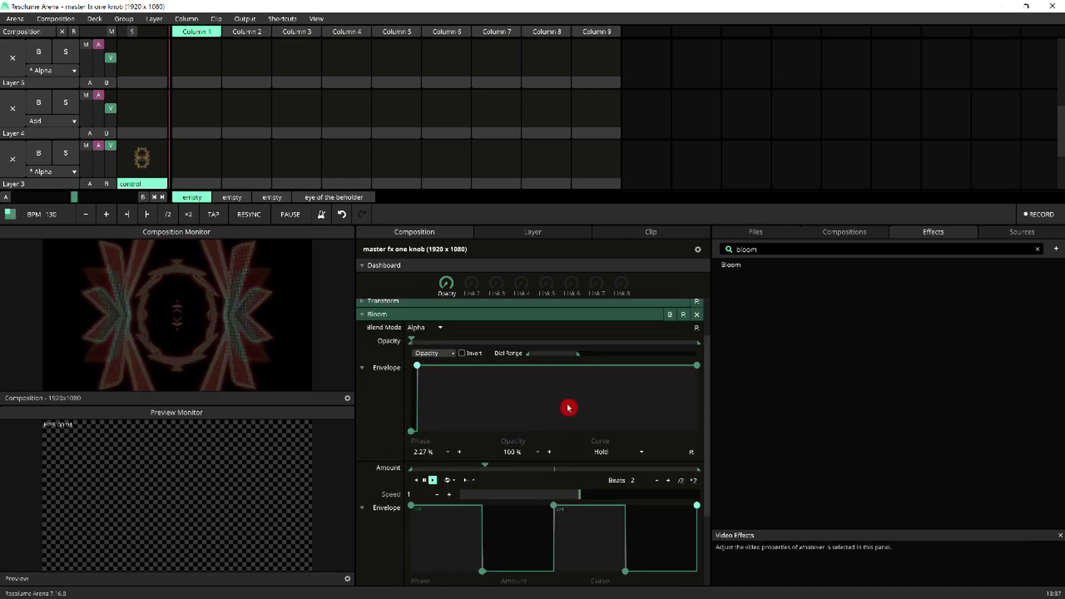
Check Bloom Amount's animation mode, then apply the Digital square-wave envelope preset.
left_click(371, 466)
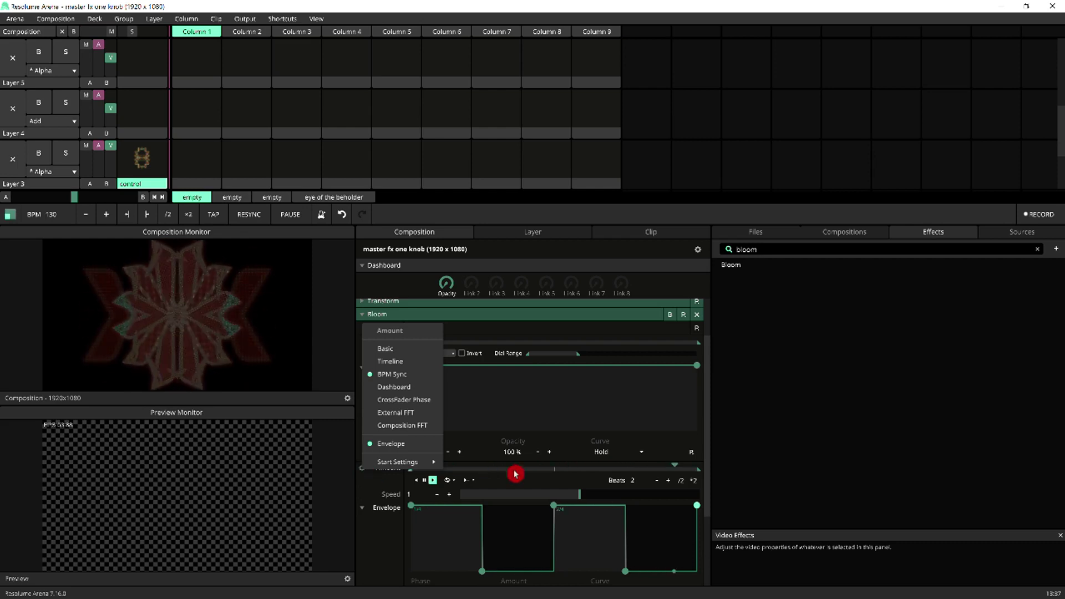
left_click(543, 484)
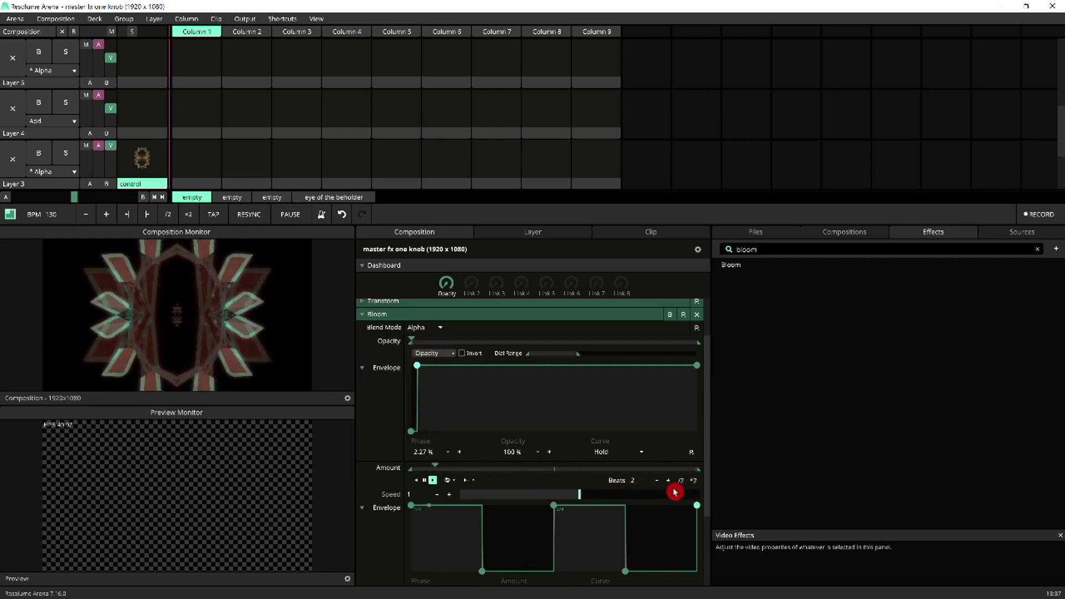
scroll(637, 487, "down", 3)
scroll(637, 487, "down", 2)
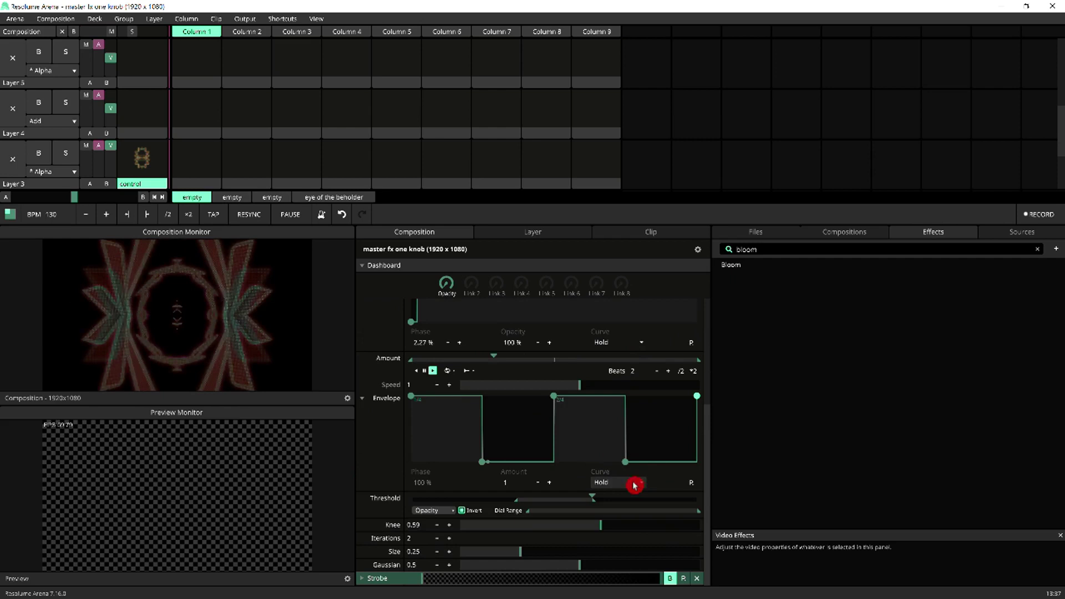
left_click(691, 483)
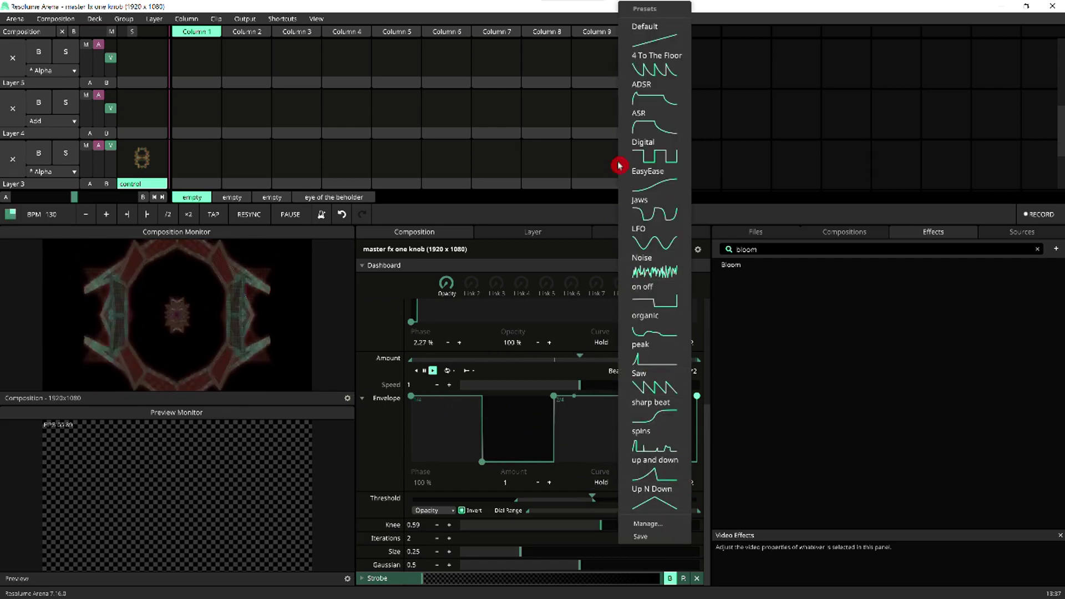
left_click(646, 158)
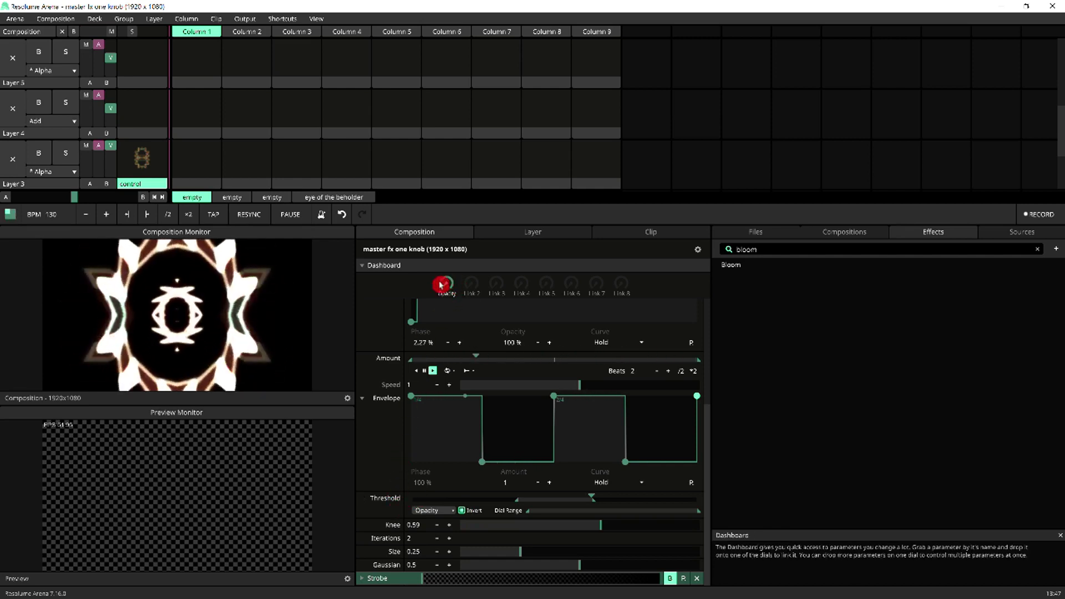
Test the glow with the master Opacity dial, then take Bloom's Threshold to 0 and up to 0.38.
mouse_move(448, 285)
left_mouse_down()
mouse_move(451, 299)
mouse_move(450, 252)
left_mouse_up()
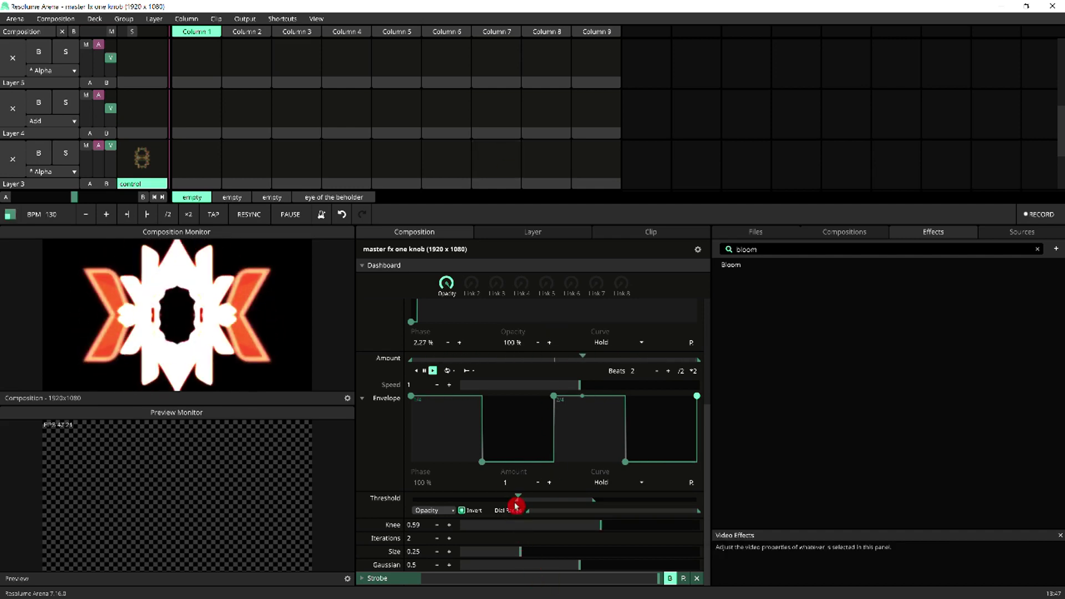
left_click_drag(516, 504, 375, 509)
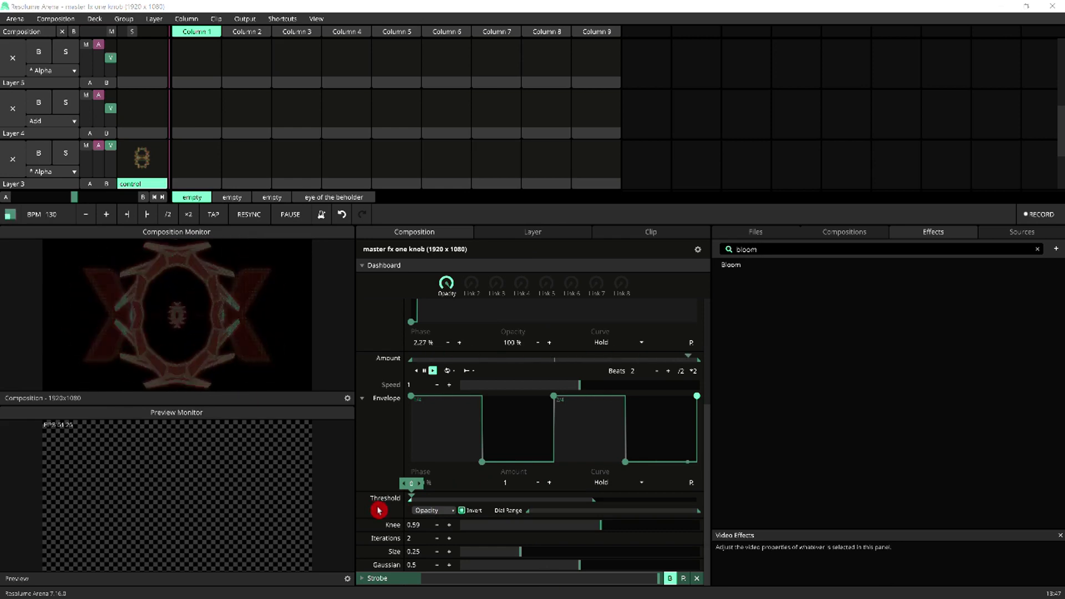
left_click_drag(412, 498, 503, 499)
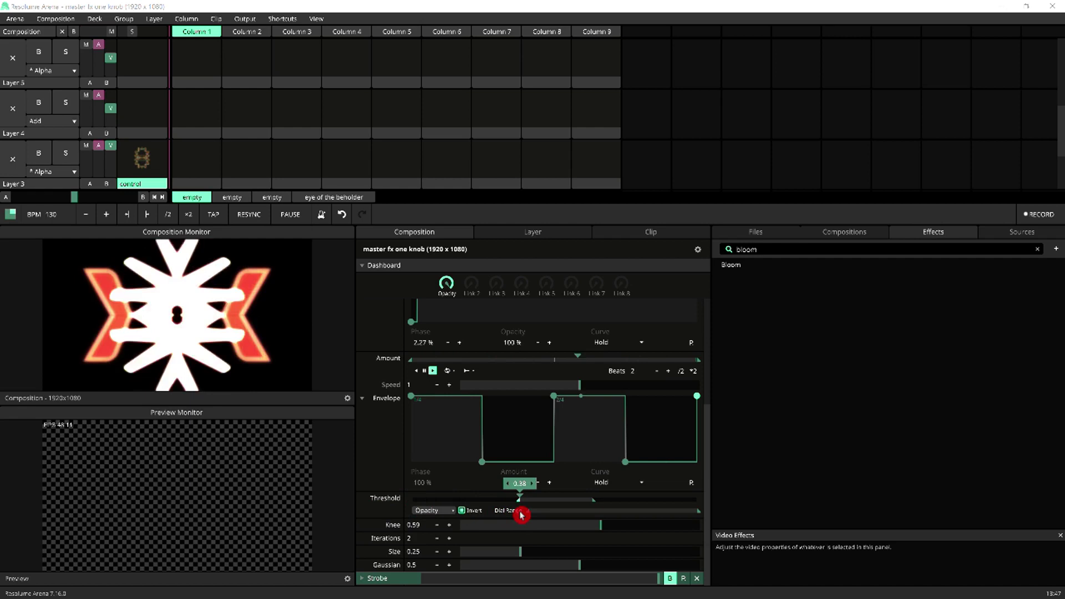
left_click_drag(521, 515, 524, 516)
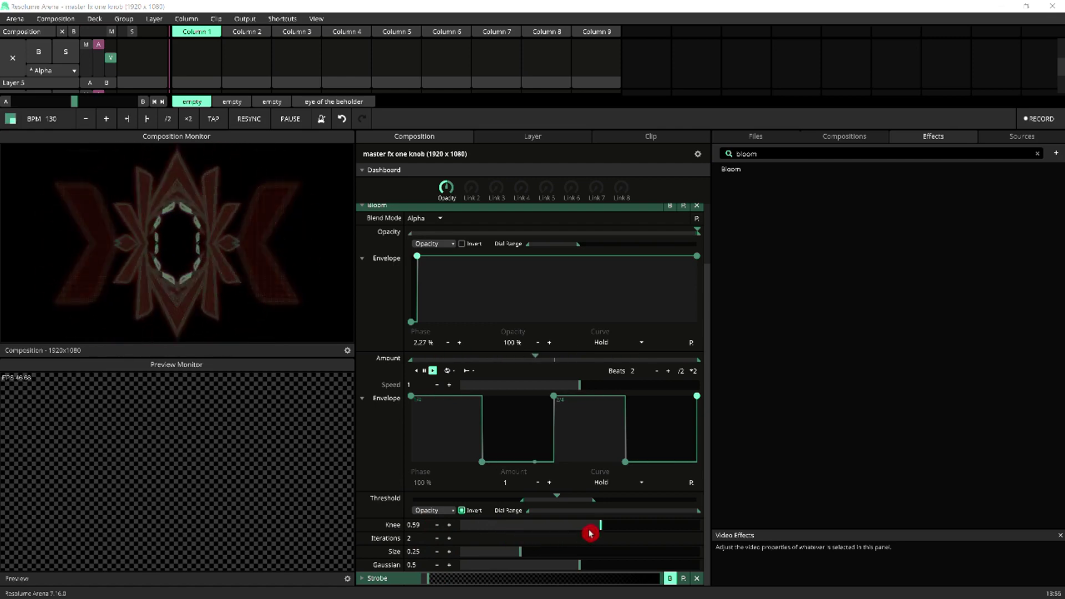
Drag Bloom's Knee slider left until it reads 0.37.
mouse_move(598, 524)
left_mouse_down()
mouse_move(527, 533)
mouse_move(629, 544)
mouse_move(549, 544)
left_mouse_up()
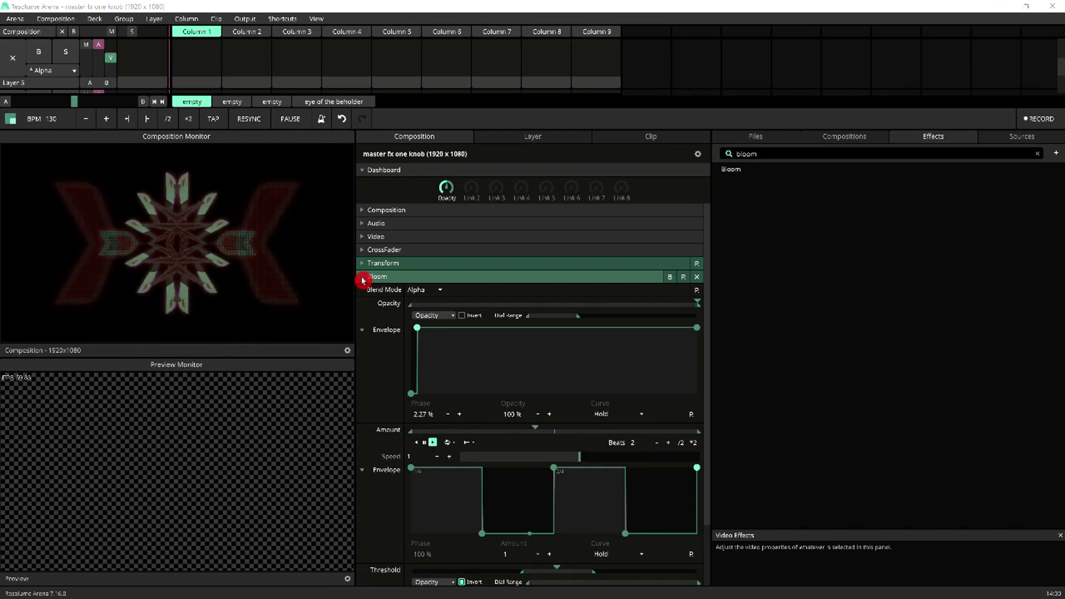
Collapse Bloom's settings and change the effects search query to 'strobe'.
left_click(363, 278)
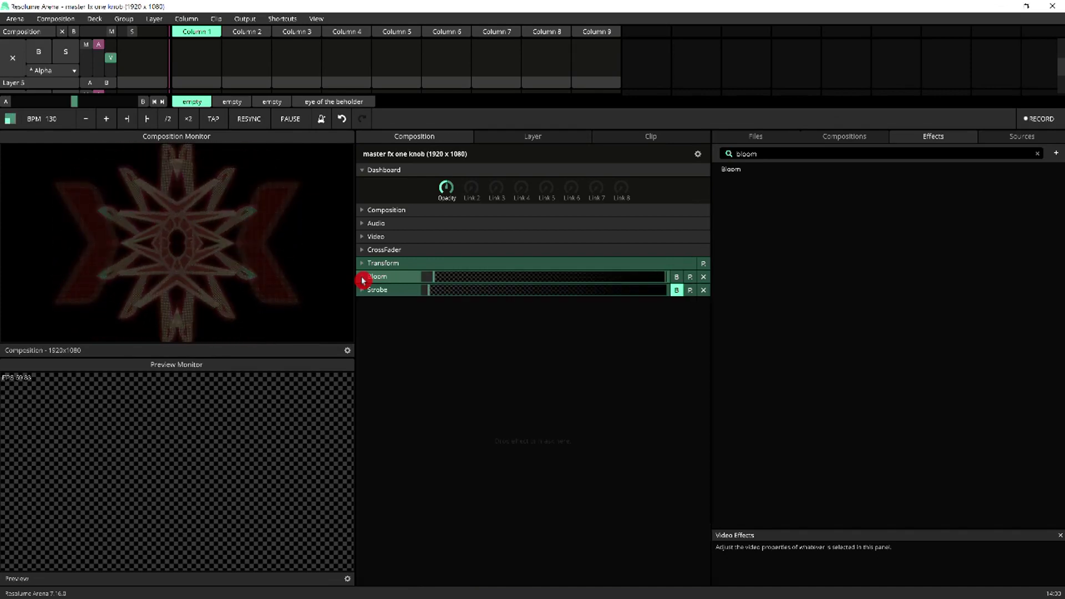
left_click(763, 153)
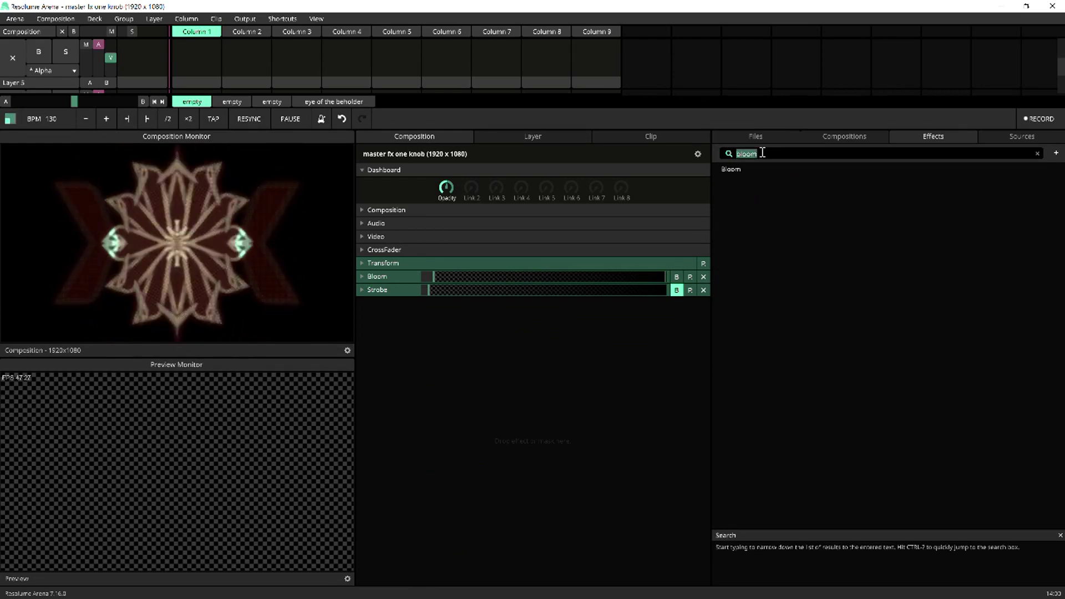
type("strobe")
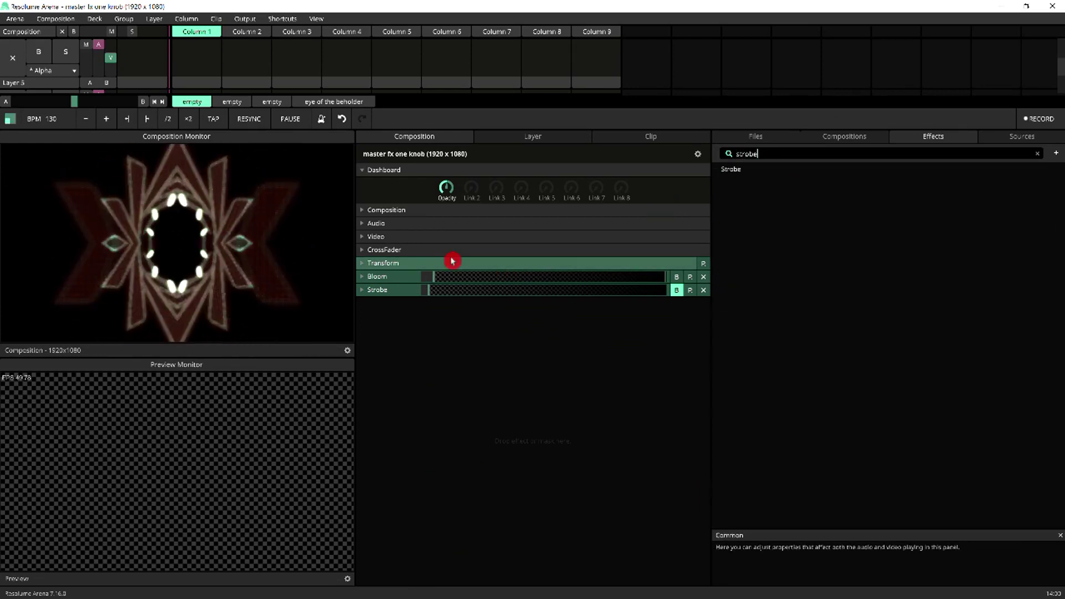
Expand Strobe's settings and bypass Bloom to remove the white glow.
left_click(361, 290)
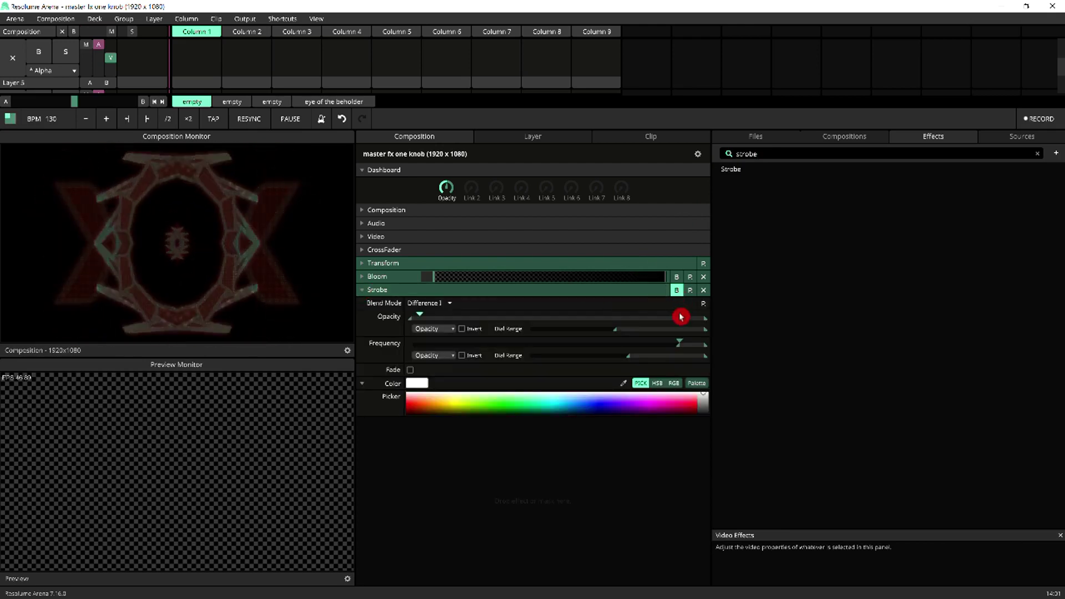
left_click(677, 277)
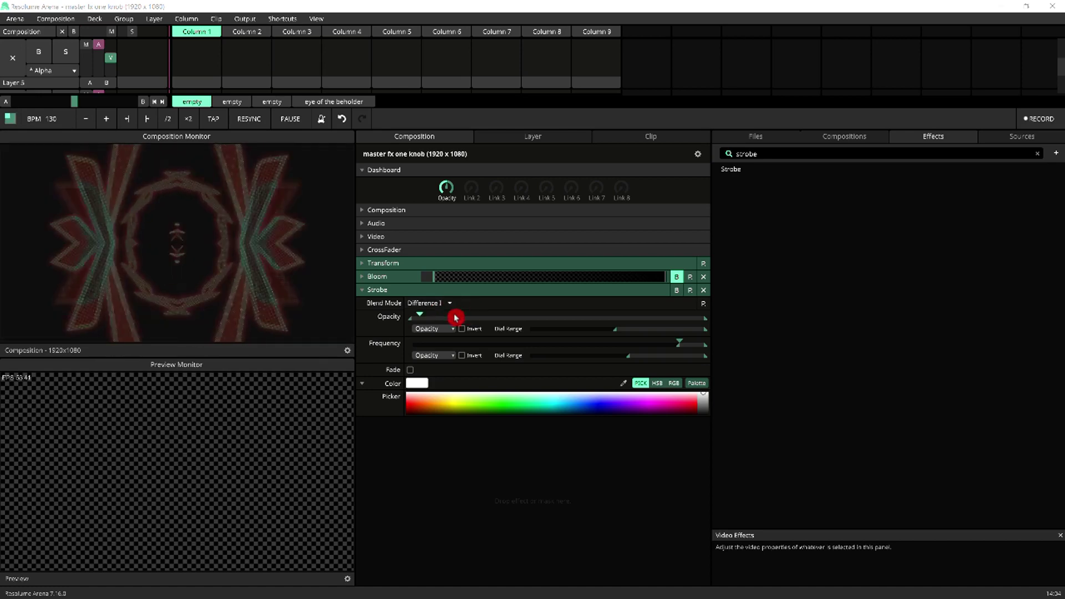
Confirm Strobe Opacity's Dashboard mode, start its dial range near 0.48, and test with the dashboard dial.
right_click(364, 317)
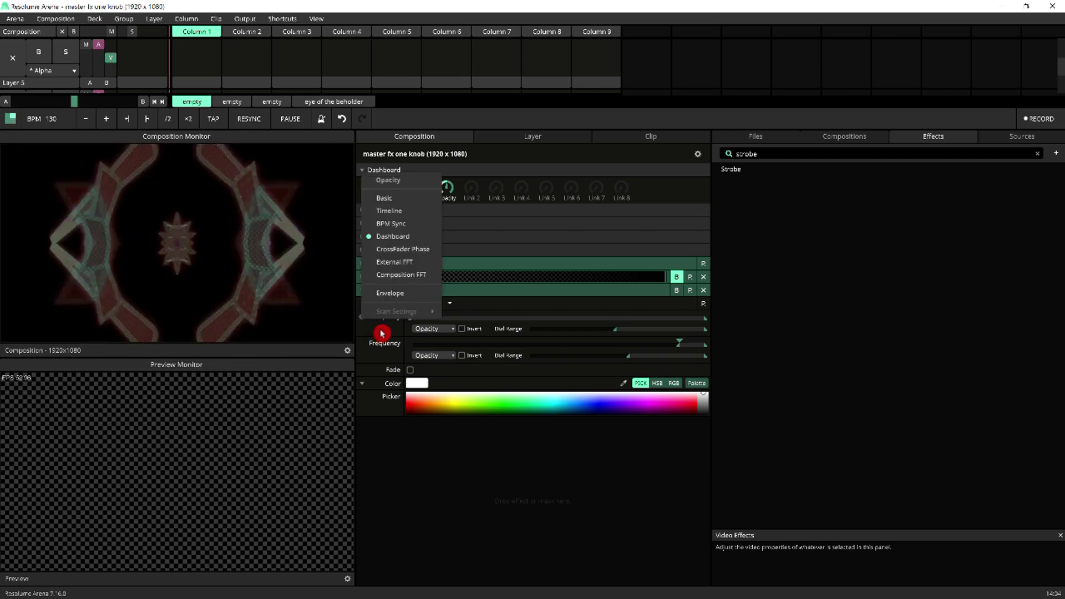
left_click(382, 331)
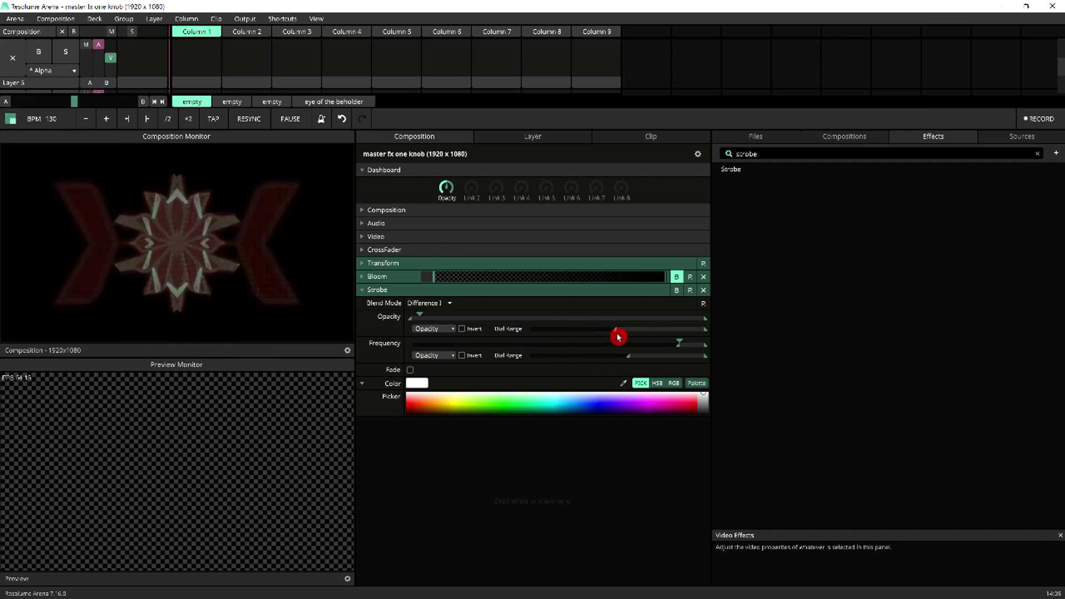
mouse_move(617, 329)
left_mouse_down()
mouse_move(621, 348)
mouse_move(641, 349)
left_mouse_up()
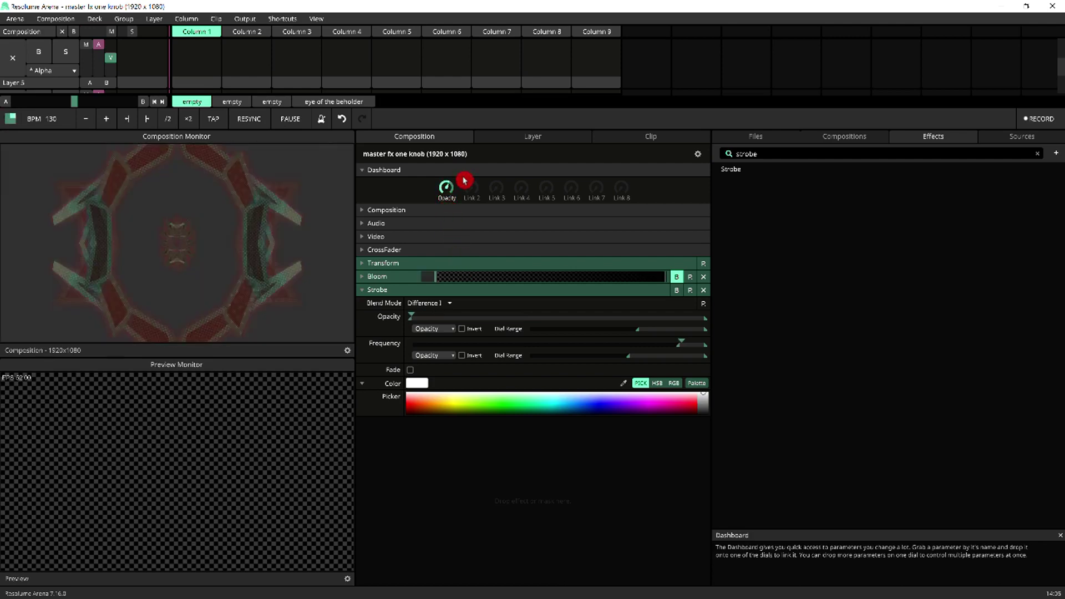
left_click_drag(448, 187, 468, 193)
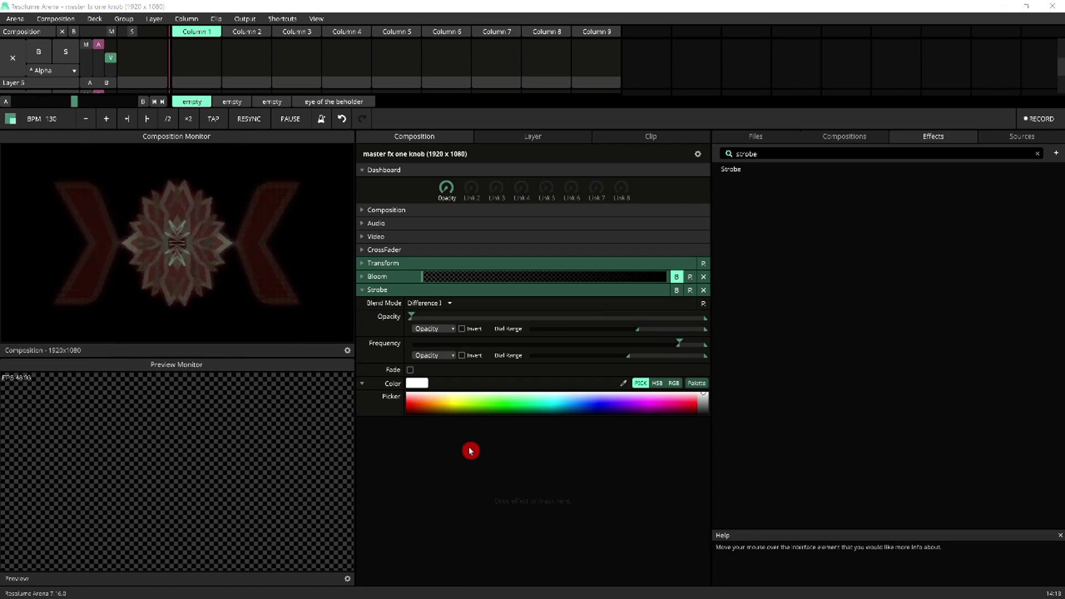
left_click(363, 347)
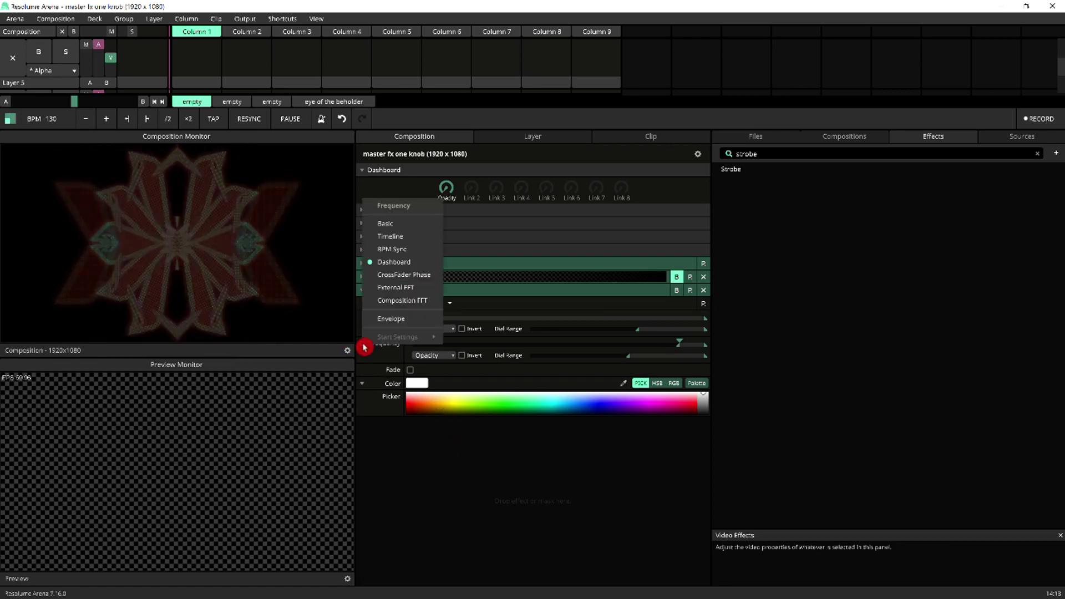
left_click(391, 318)
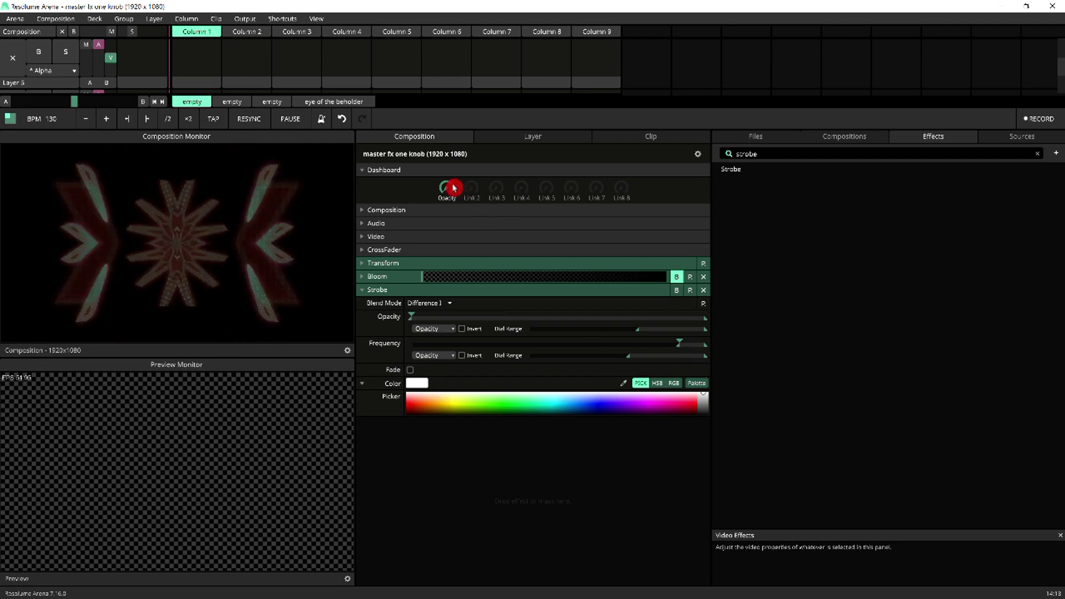
left_click_drag(446, 190, 441, 167)
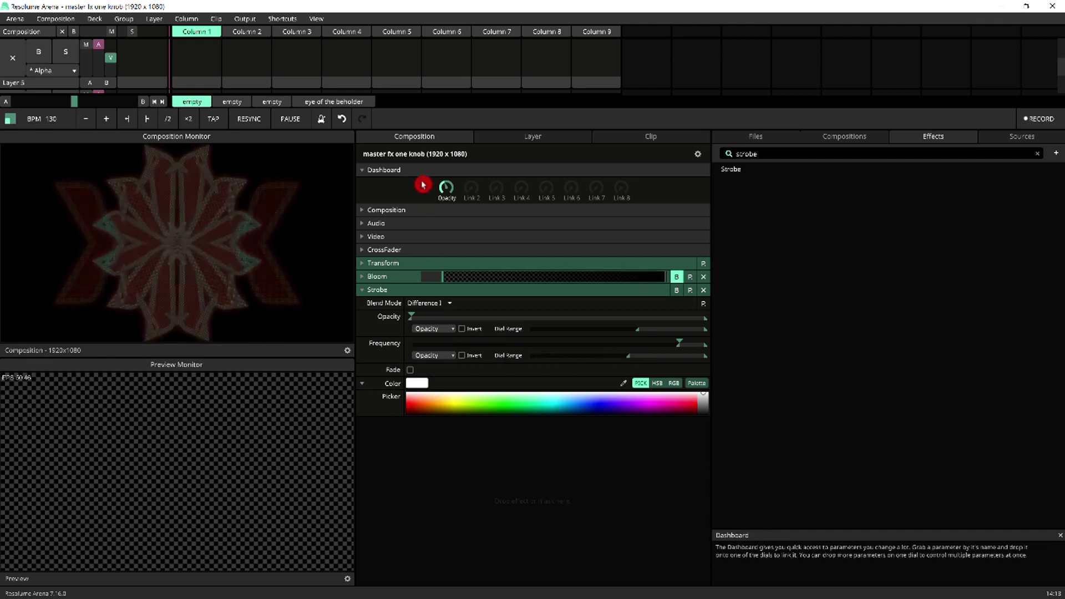
mouse_move(445, 177)
left_mouse_down()
mouse_move(449, 195)
mouse_move(445, 166)
left_mouse_up()
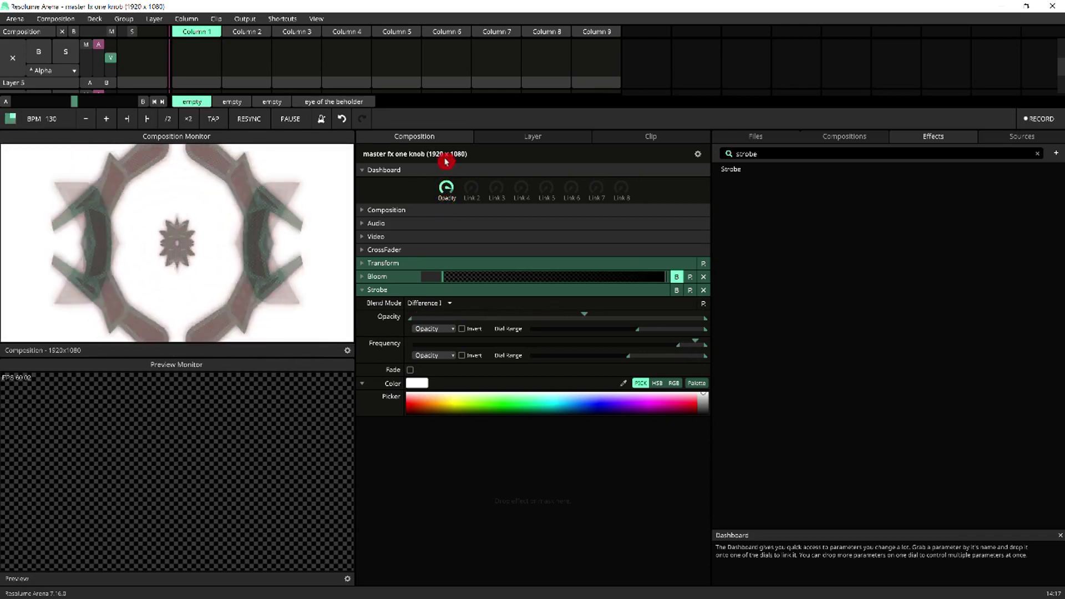
mouse_move(444, 166)
left_mouse_down()
mouse_move(451, 146)
mouse_move(445, 216)
left_mouse_up()
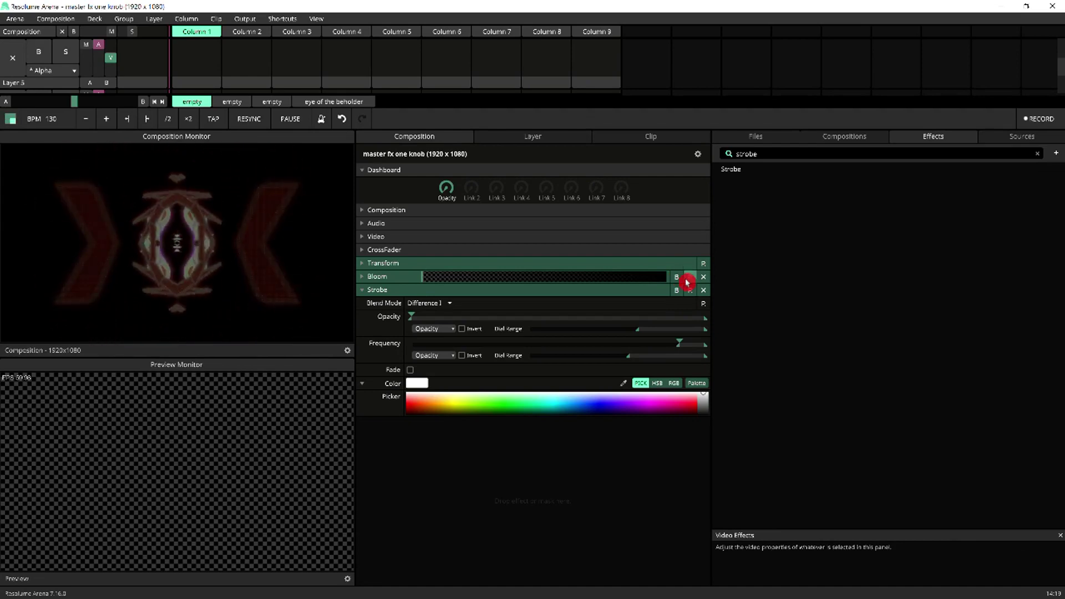
Expand Bloom's settings again and give the lower panels slightly more height.
left_click(363, 276)
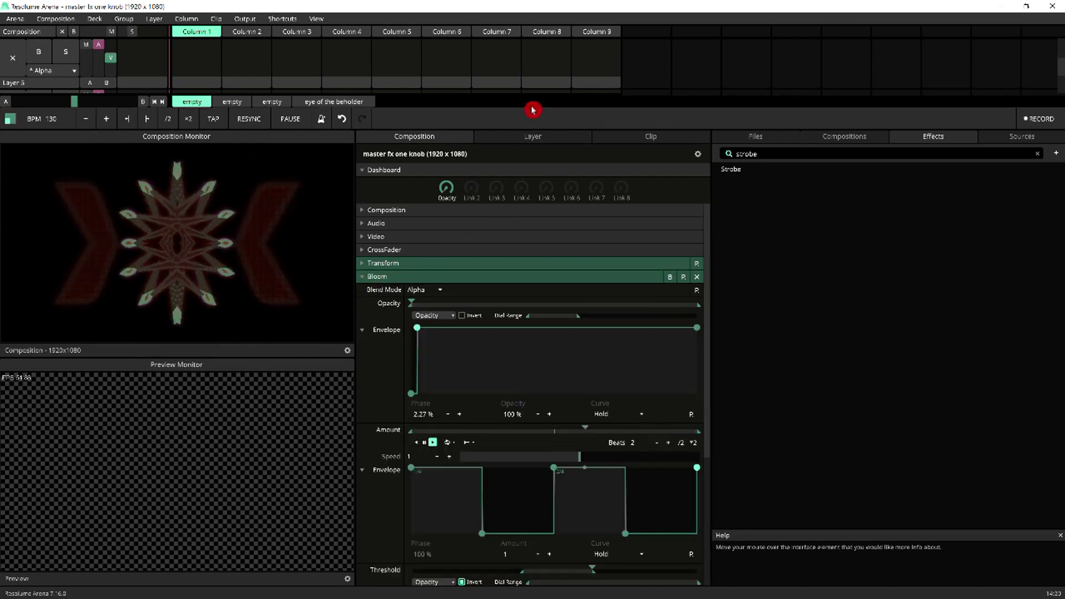
left_click_drag(531, 101, 532, 95)
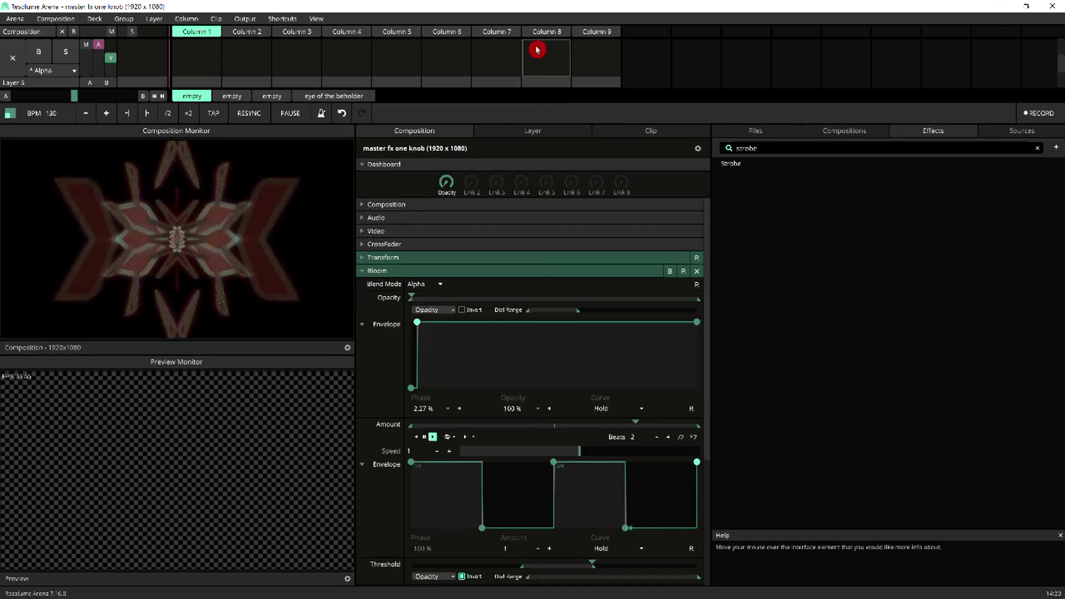
scroll(525, 288, "down", 2)
scroll(525, 288, "down", 2)
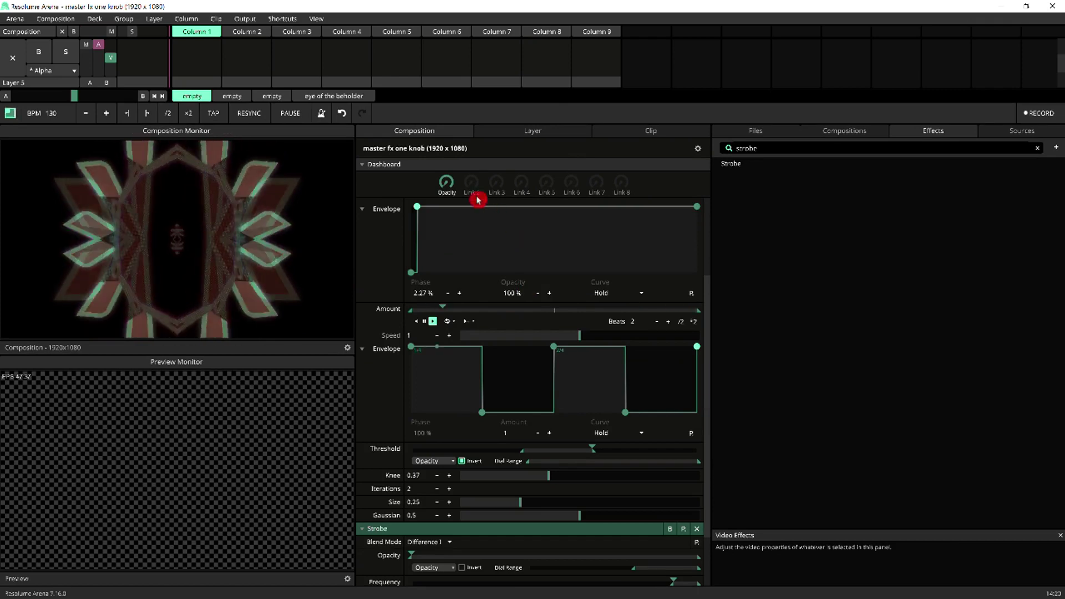
Lower the dashboard Opacity dial that drives both Bloom and Strobe.
left_click_drag(445, 183, 440, 158)
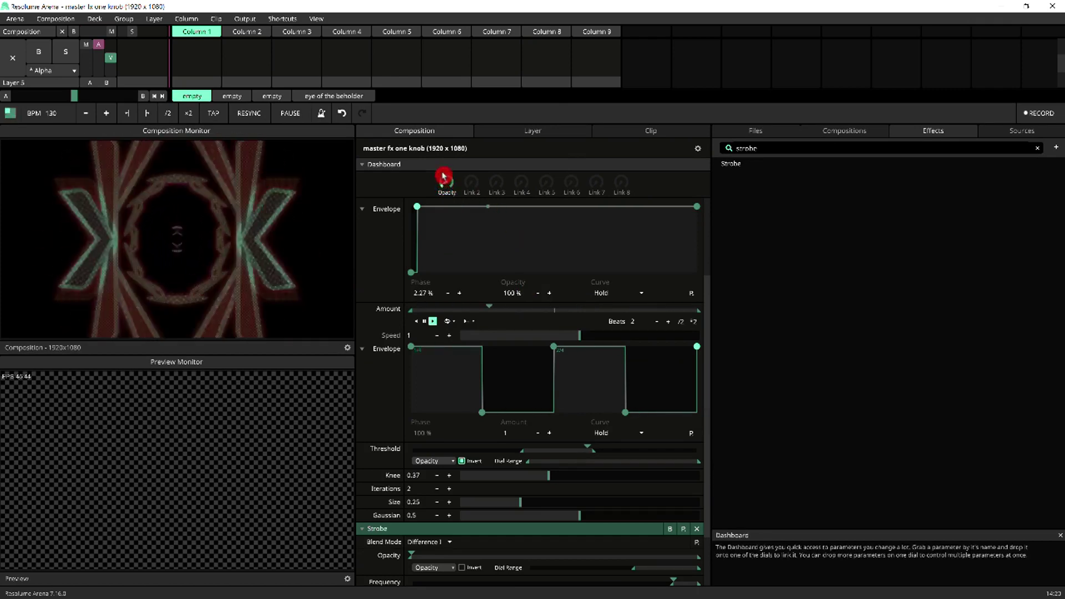